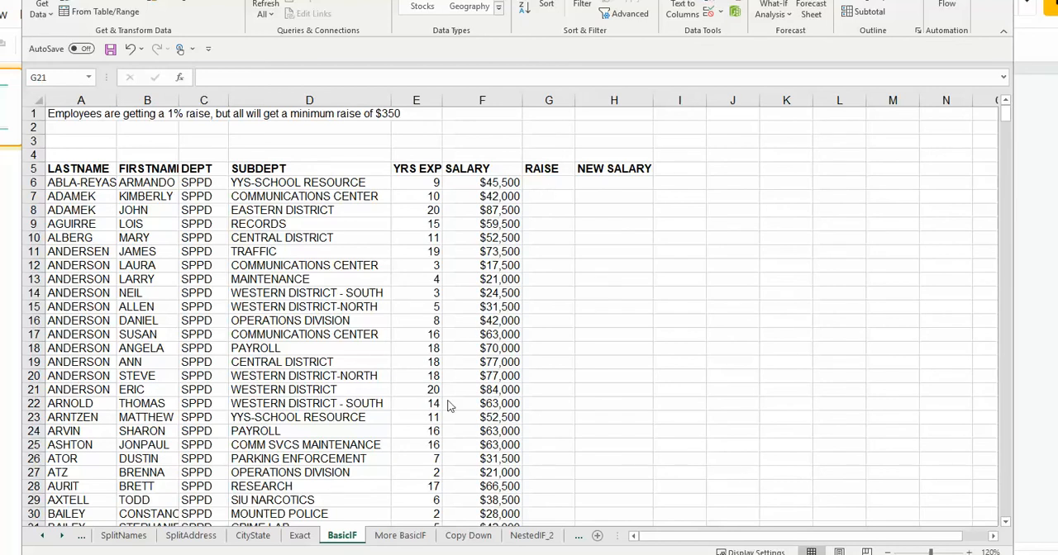
Step: Write a sample IF(CRITERIA, TRUE, FALSE) syntax note in a NEW SALARY cell and discard it
left_click(583, 225)
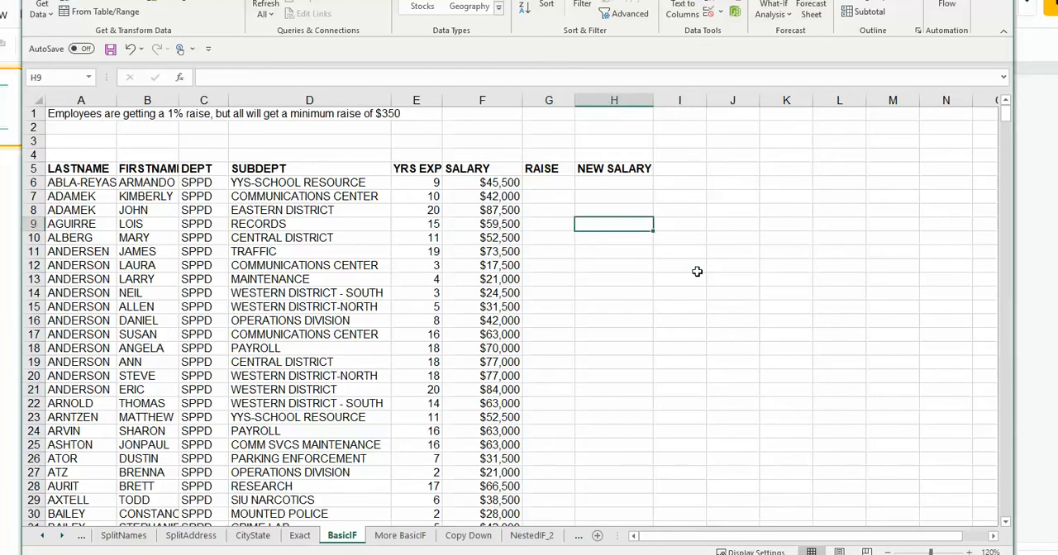
type("IF(C")
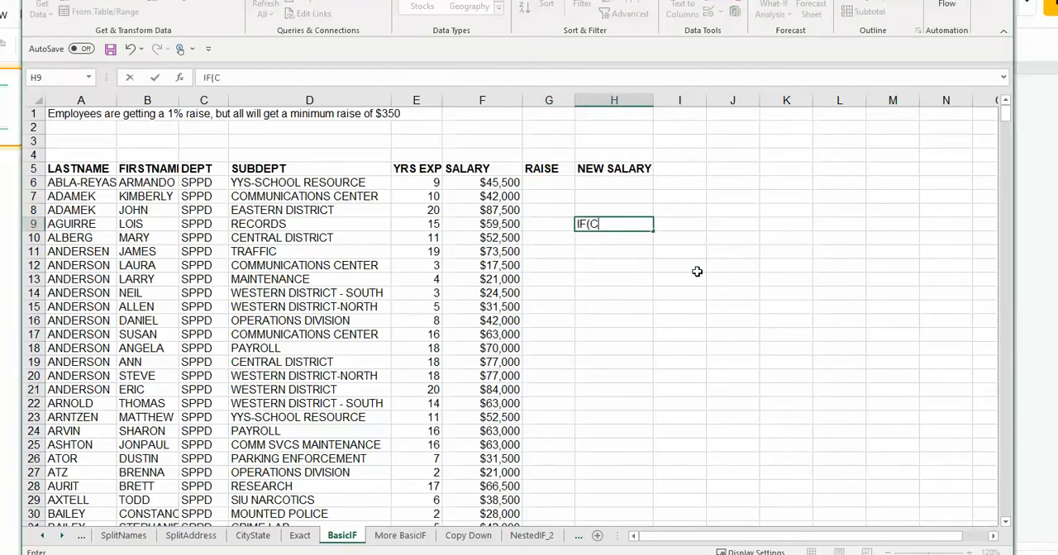
type("RITERIA,")
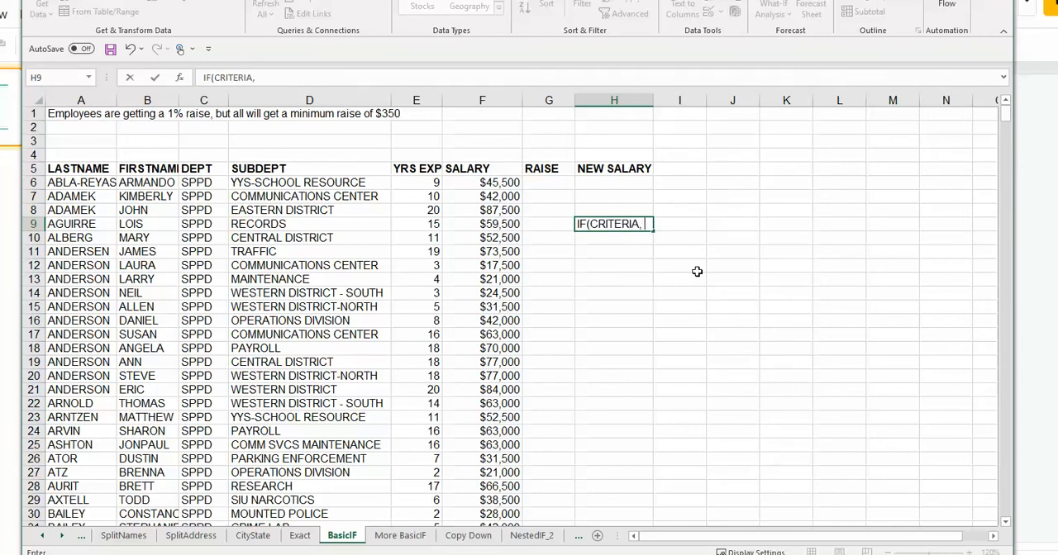
type(" TRUE, FALSE)")
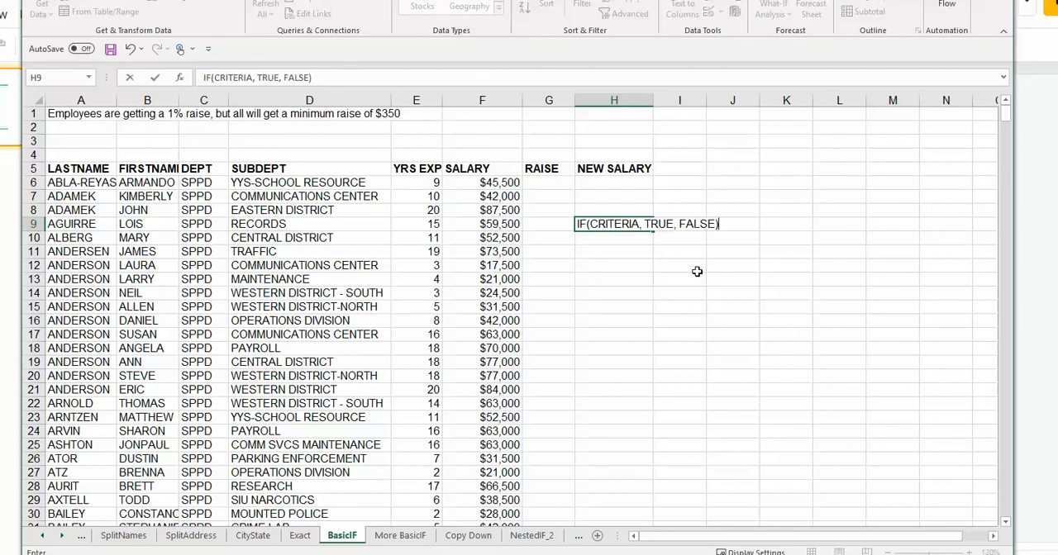
key("BackSpace")
key("BackSpace")
key("BackSpace")
key("BackSpace")
key("BackSpace")
key("BackSpace")
key("BackSpace")
key("BackSpace")
key("BackSpace")
key("BackSpace")
key("BackSpace")
key("BackSpace")
key("BackSpace")
key("BackSpace")
key("BackSpace")
key("BackSpace")
key("BackSpace")
key("BackSpace")
key("BackSpace")
key("BackSpace")
key("Return")
Step: Enter =IF(F6*.01>350, F6*.01, 350) in the first RAISE cell to give a 1% raise with a $350 minimum
key("Up")
key("Up")
key("Up")
key("Up")
key("Left")
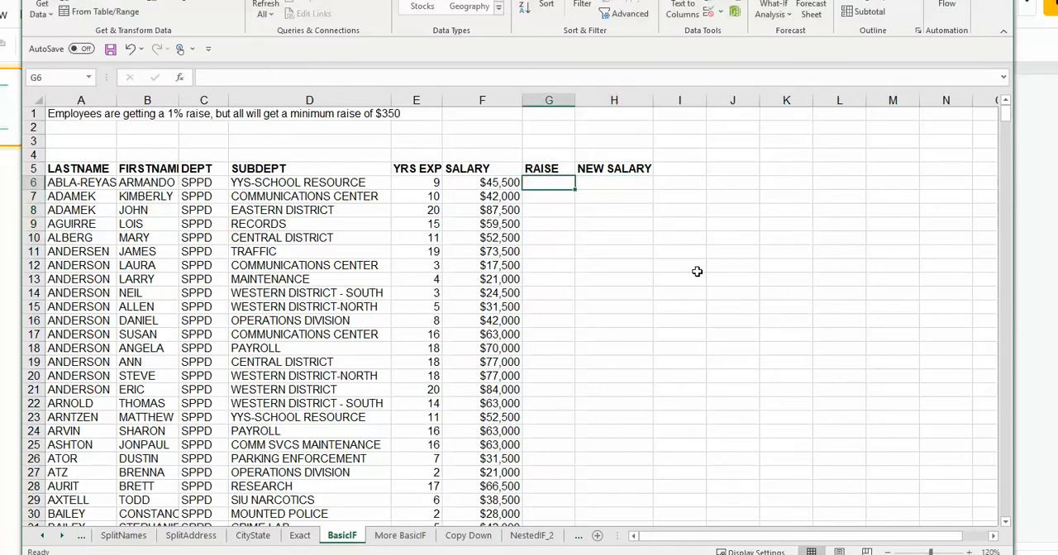
type("=IF(")
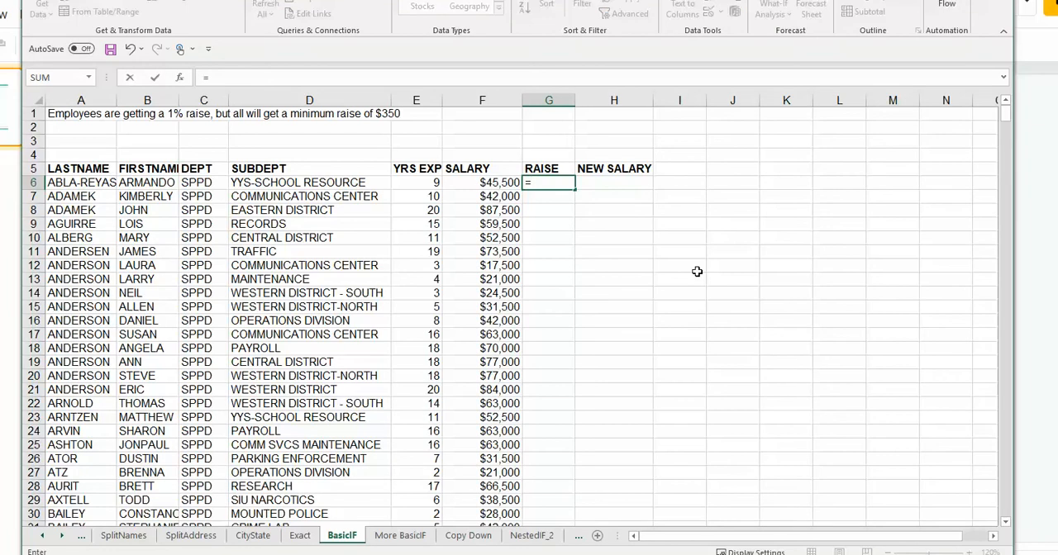
left_click(481, 181)
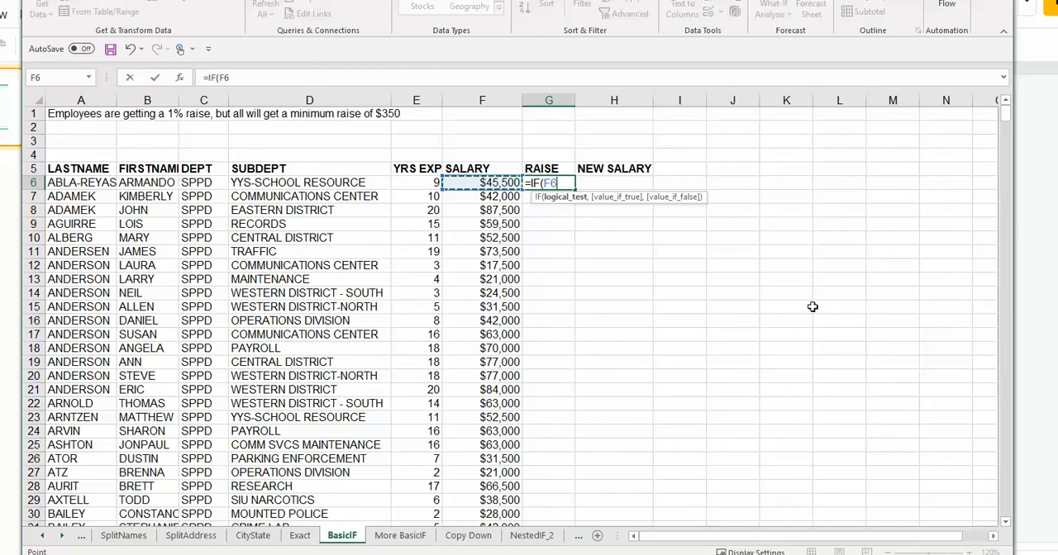
type(">3")
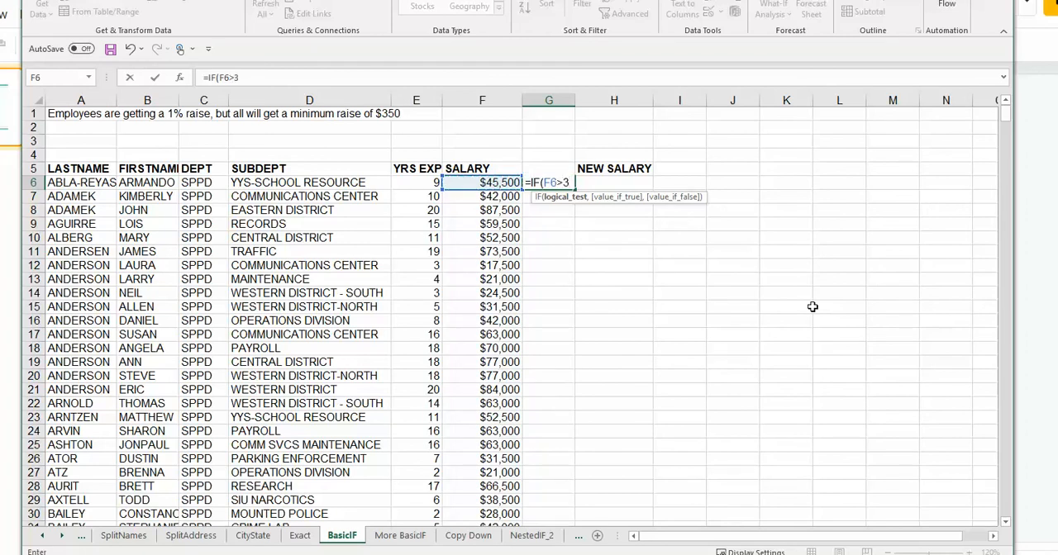
key("BackSpace")
key("BackSpace")
type("*.01")
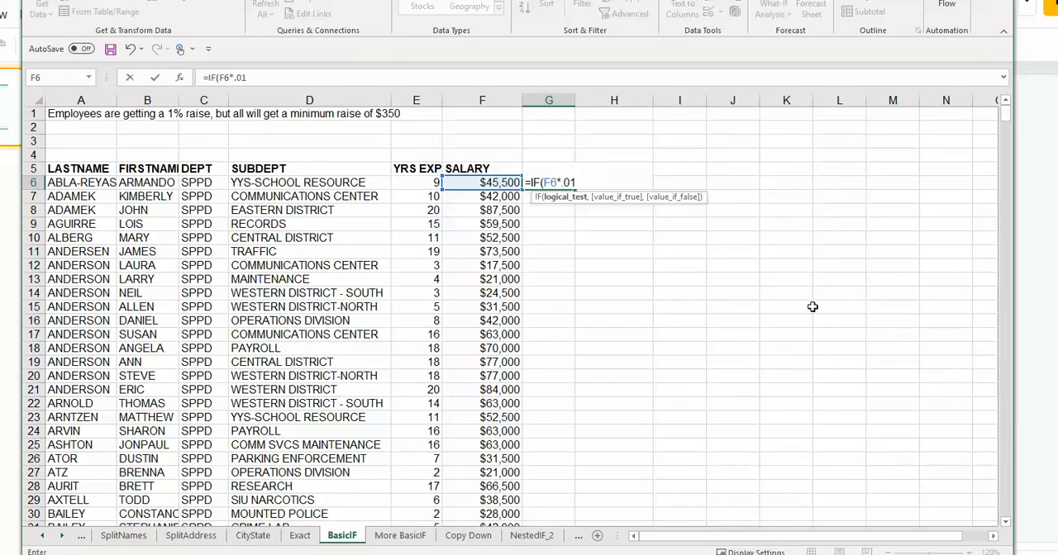
type(">350,")
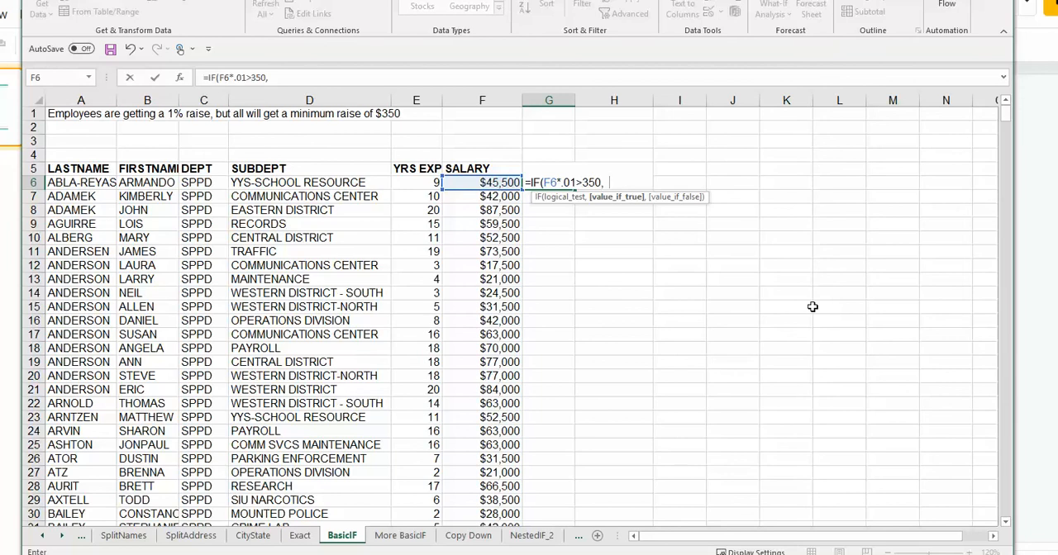
type("F6*.")
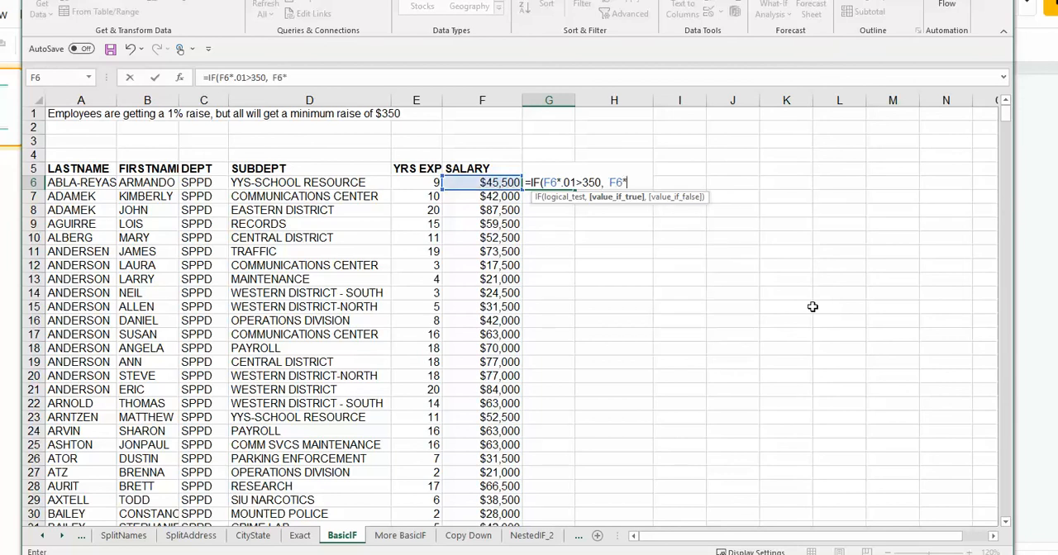
type("01, 350")
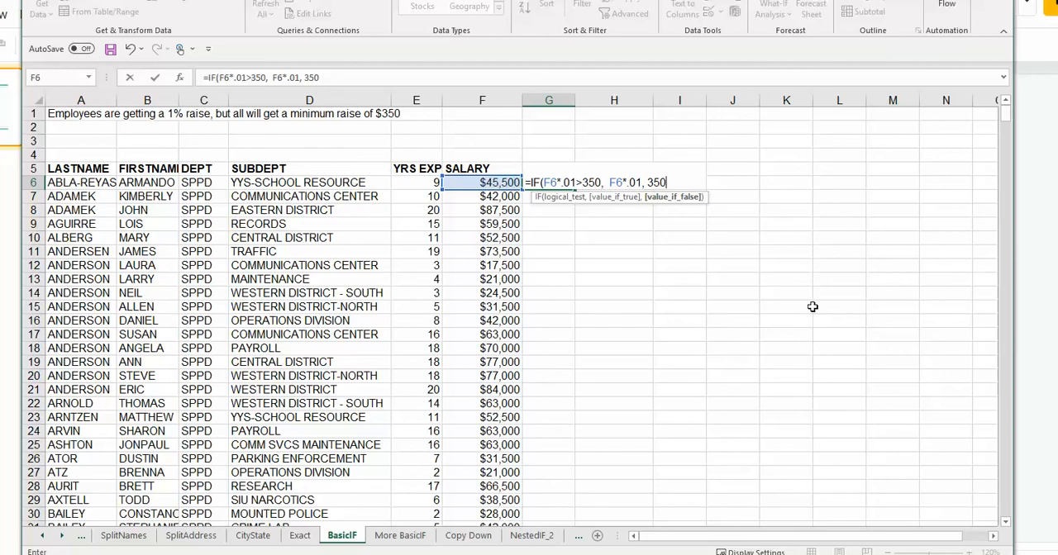
type(")")
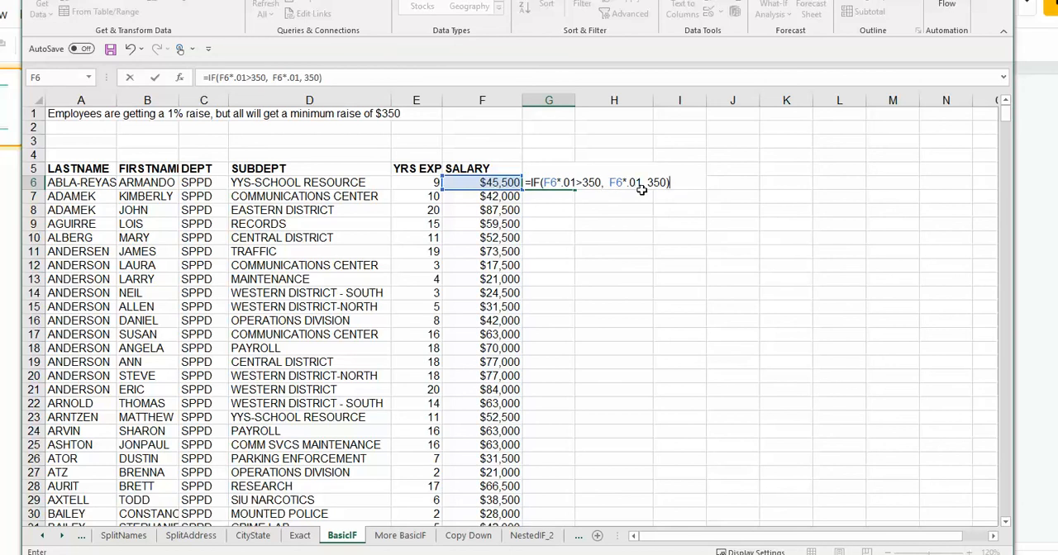
key("Return")
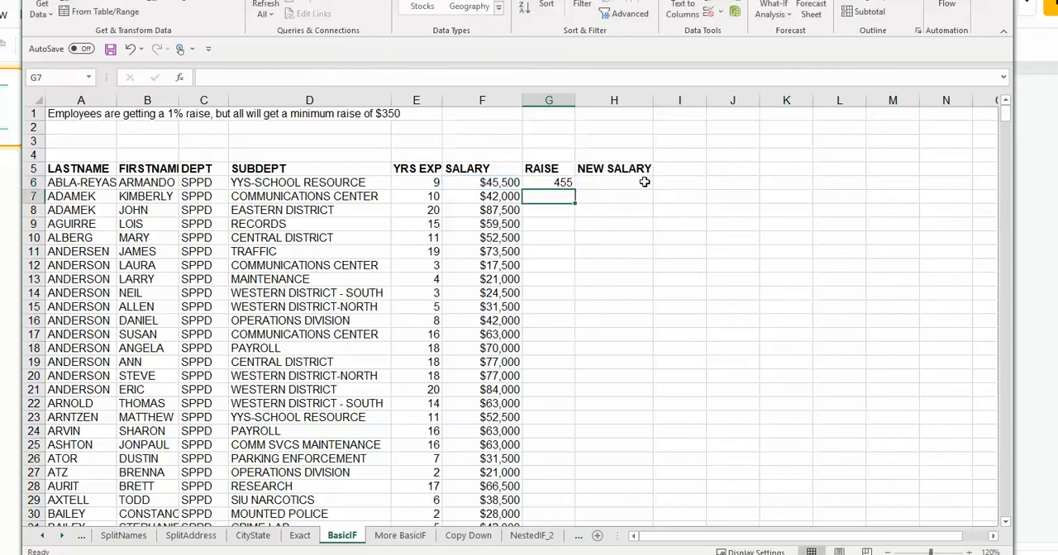
Step: Fill the RAISE formula down the entire RAISE column
left_click(563, 183)
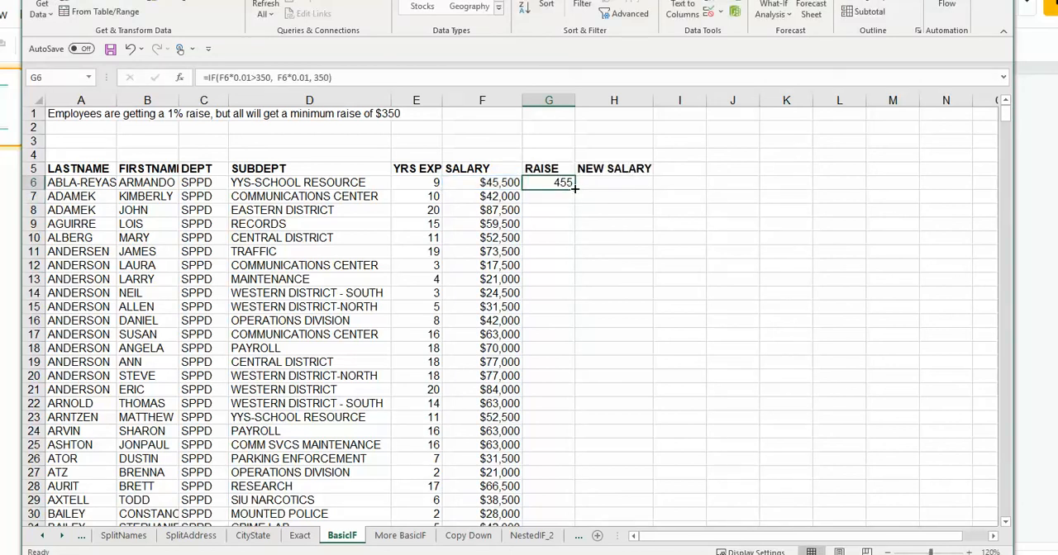
double_click(574, 188)
left_click(562, 223)
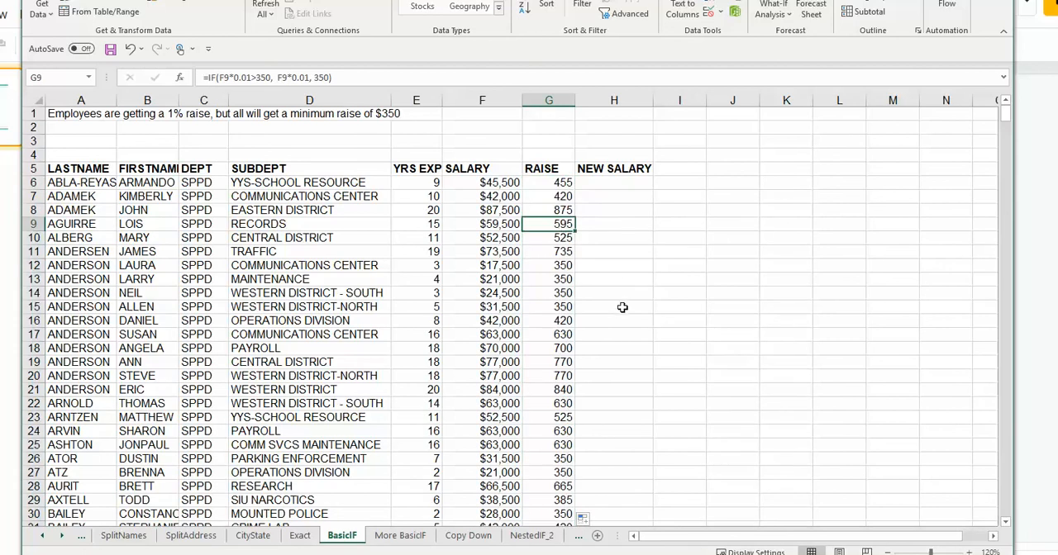
Step: Inspect the copied RAISE formulas further down the column to check their cell references
scroll(551, 430, "down", 1)
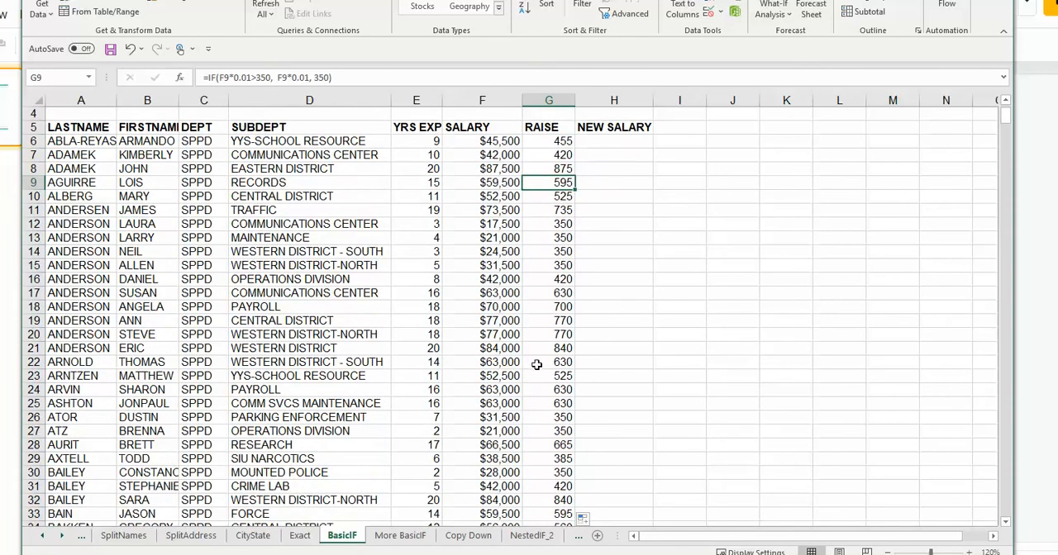
scroll(538, 366, "down", 2)
double_click(552, 388)
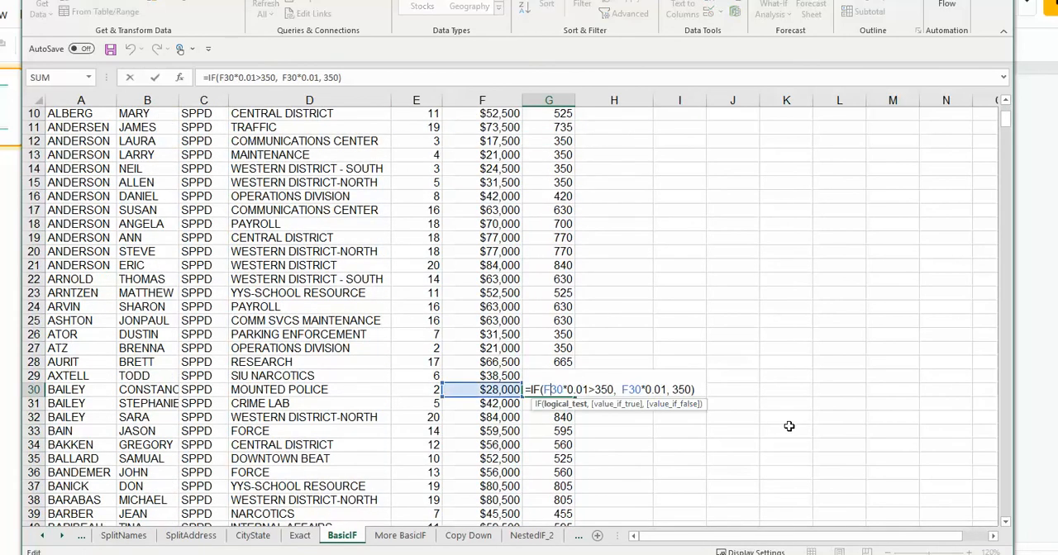
key("Escape")
scroll(538, 376, "down", 1)
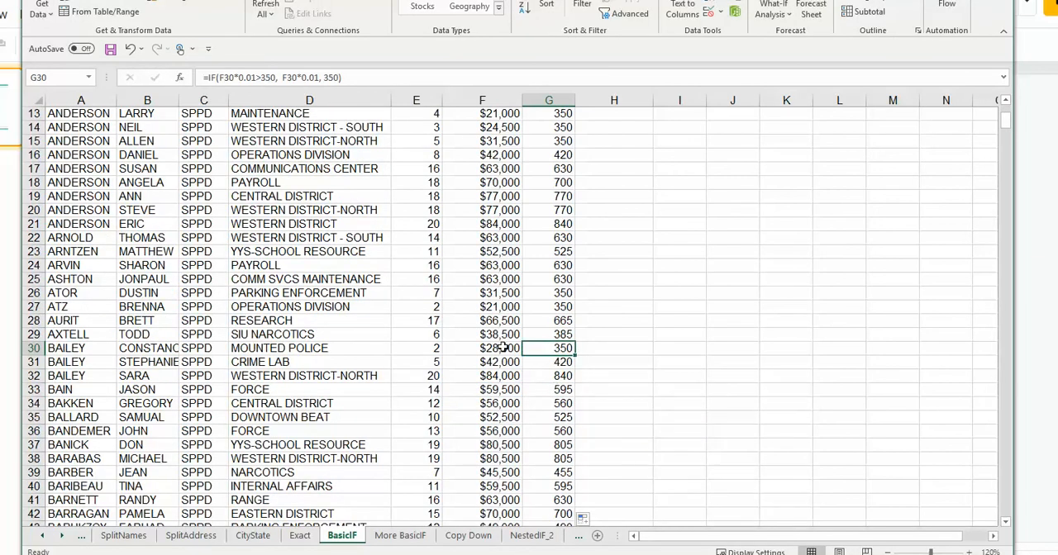
double_click(544, 347)
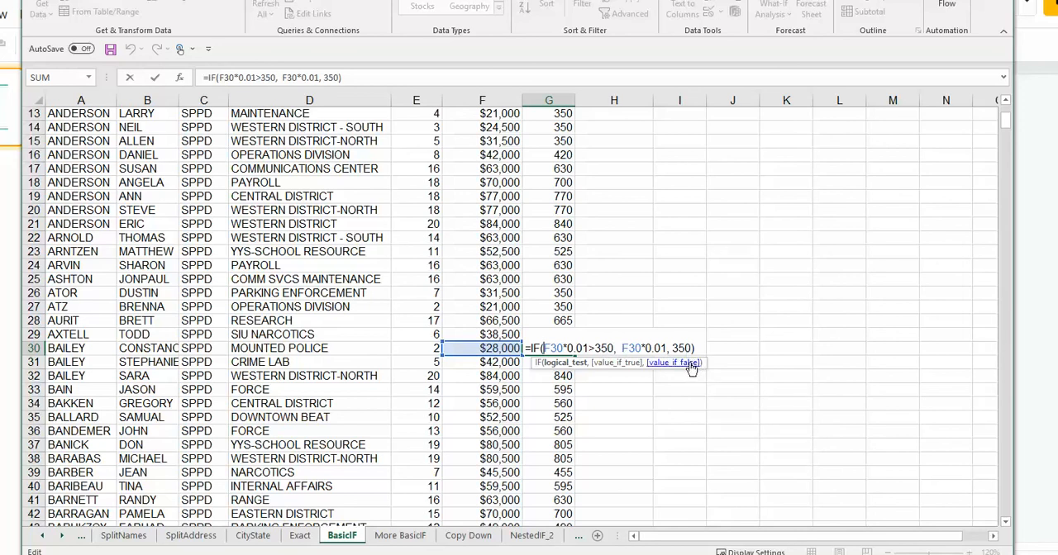
key("Return")
key("Up")
key("Up")
key("Up")
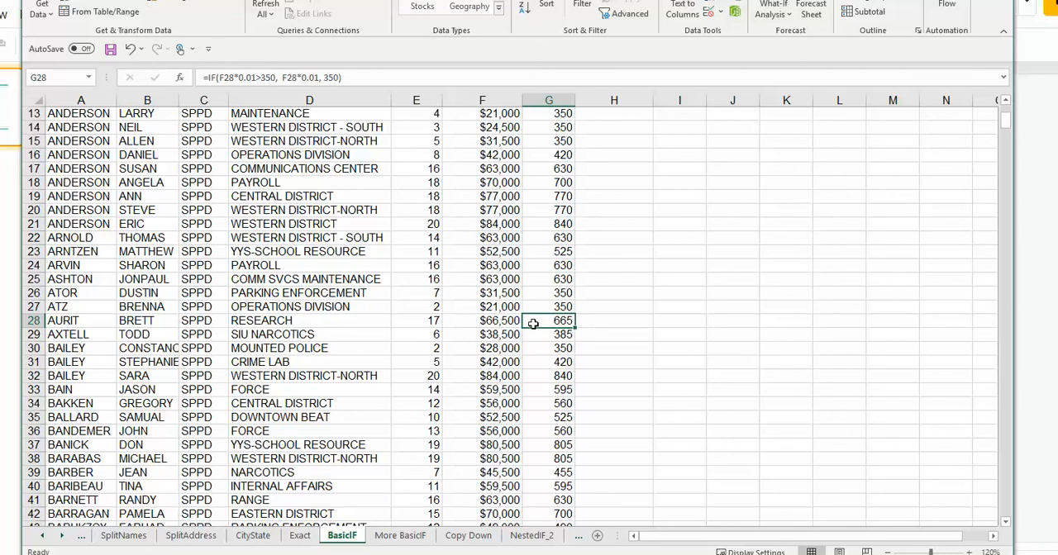
scroll(534, 323, "up", 4)
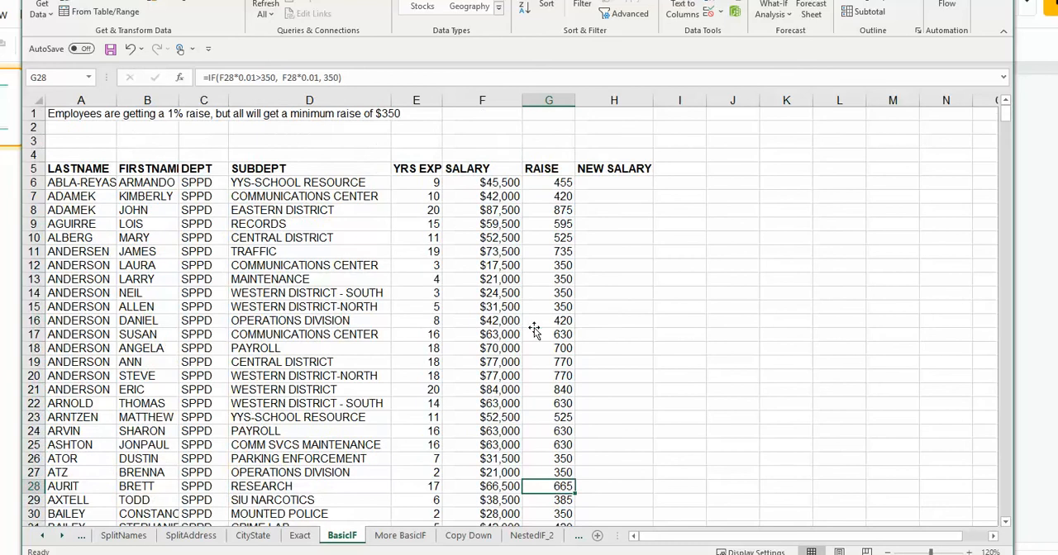
Step: Enter =F6+G6 in the first NEW SALARY cell to add the raise to the salary
left_click(594, 184)
type("=")
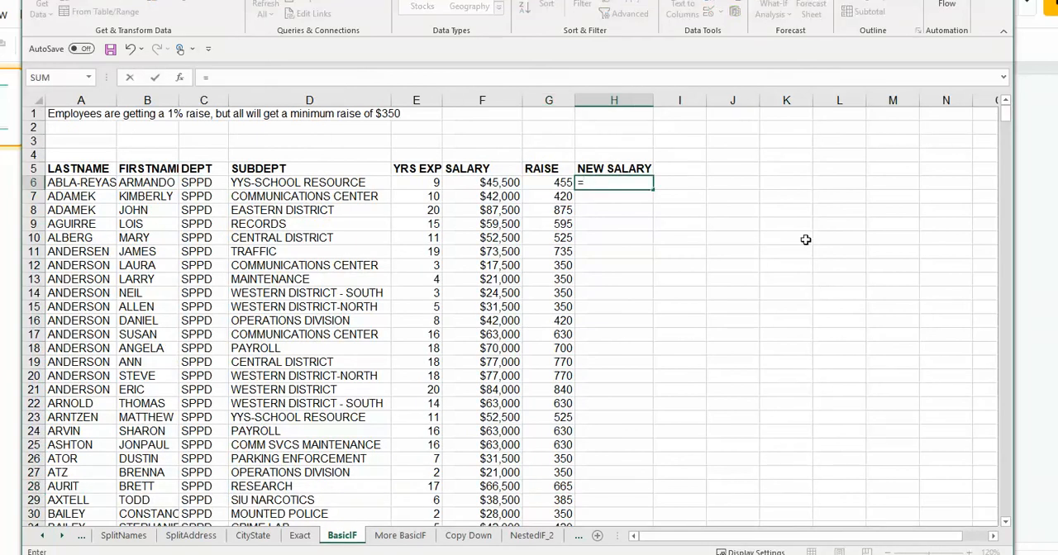
left_click(479, 181)
type("+")
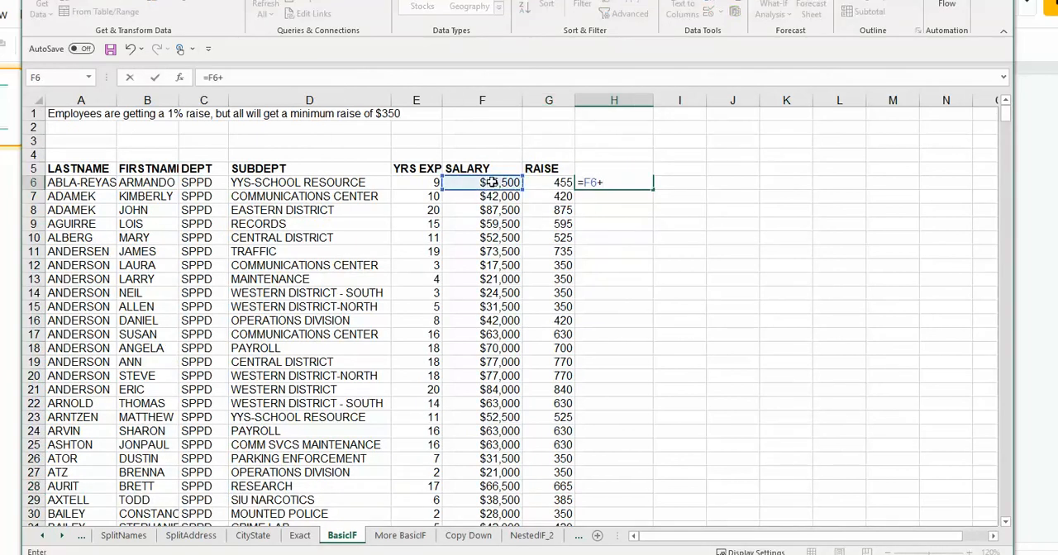
left_click(561, 184)
key("Return")
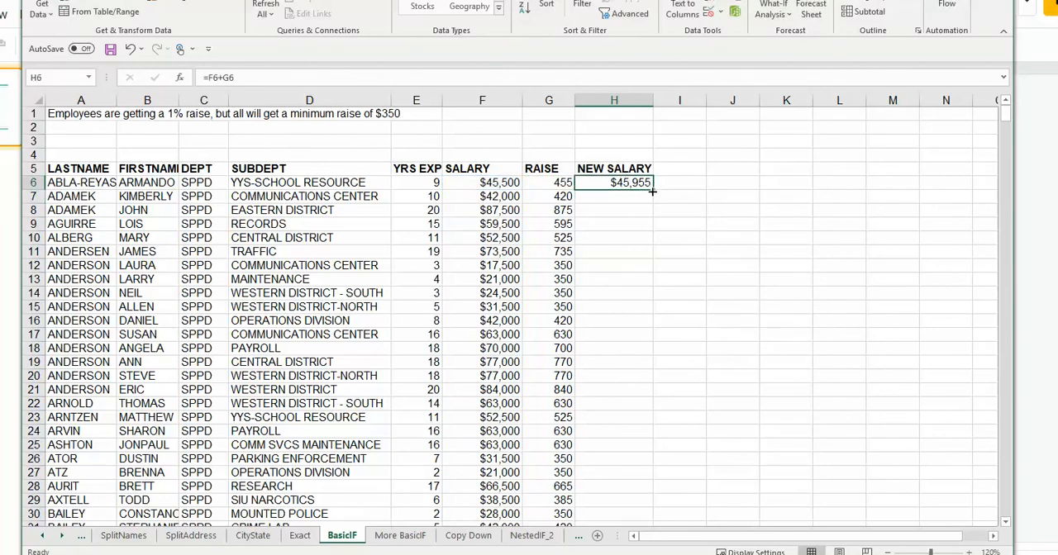
Step: Fill the NEW SALARY formula down the entire column
double_click(652, 189)
scroll(675, 264, "down", 4)
scroll(675, 265, "down", 20)
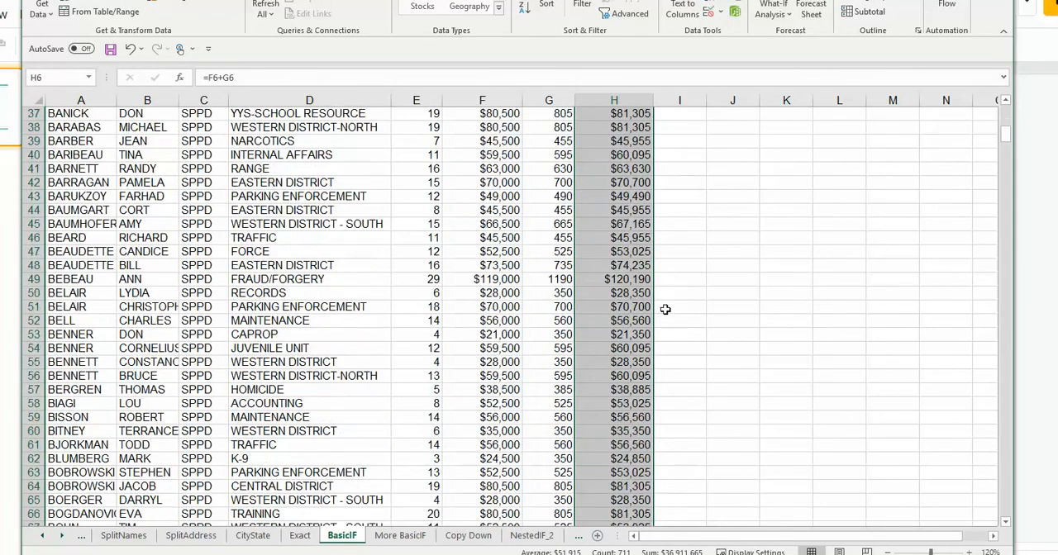
scroll(703, 372, "down", 10)
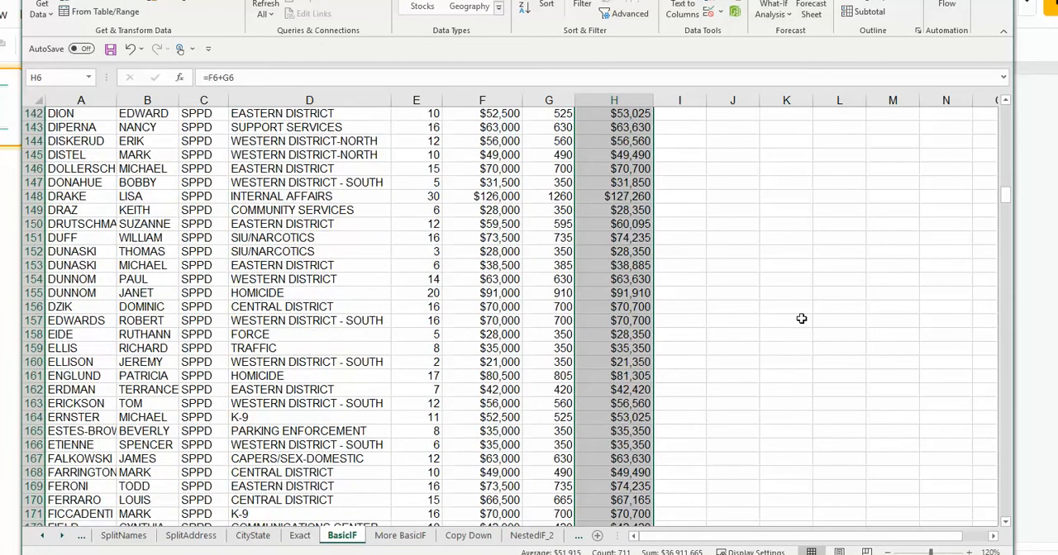
Step: Total the RAISE column below the data in G718 with =SUM(G6:G716)
left_click_drag(1006, 199, 1001, 511)
scroll(661, 413, "down", 5)
left_click(562, 335)
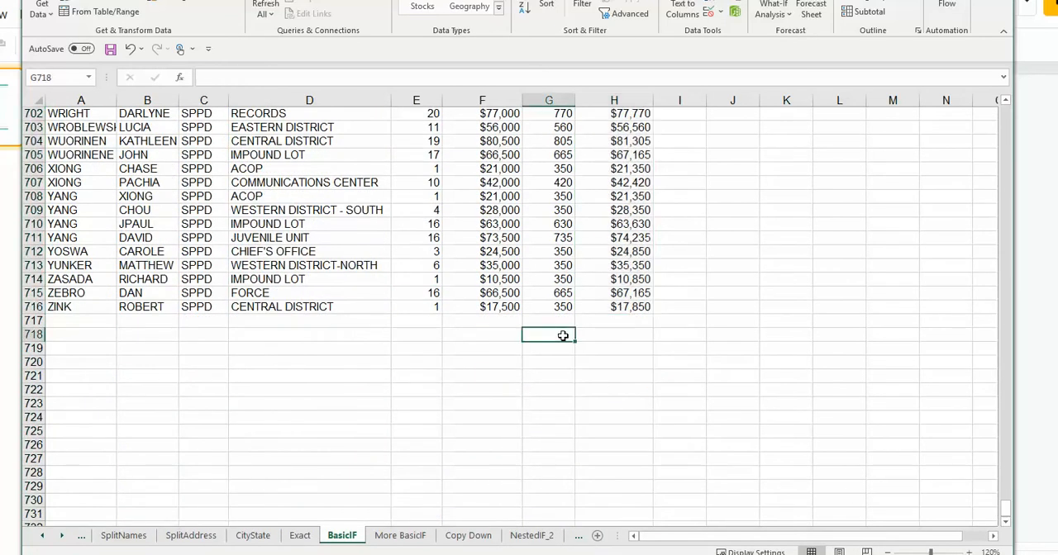
type("=SUM(")
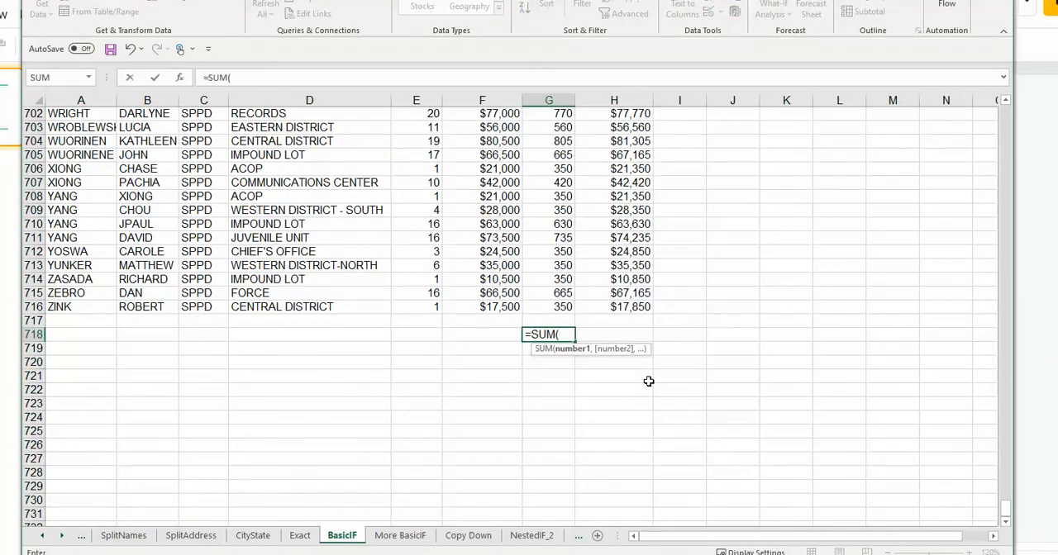
type("G")
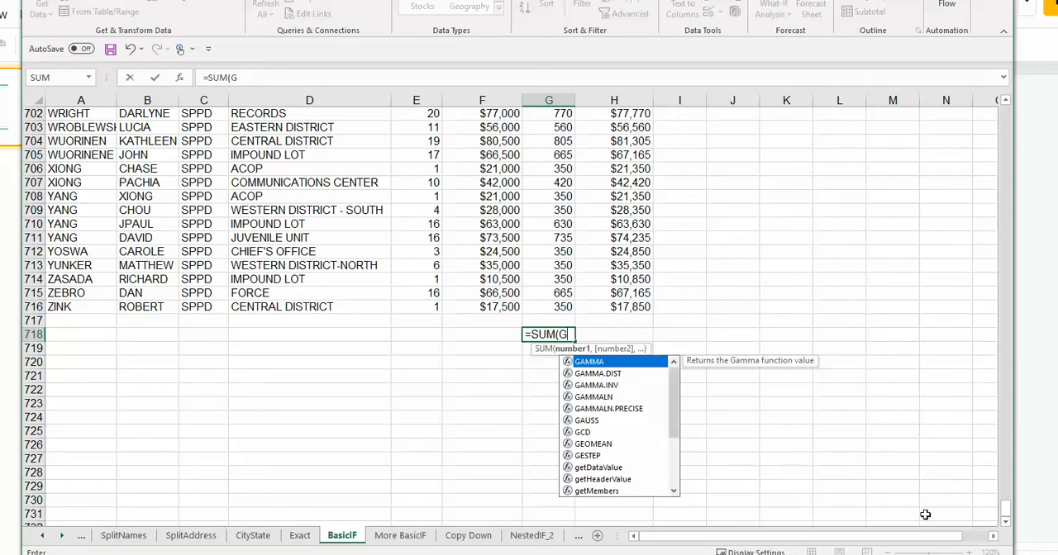
mouse_move(1013, 518)
left_mouse_down()
mouse_move(1003, 80)
mouse_move(1005, 507)
left_mouse_up()
type("6:")
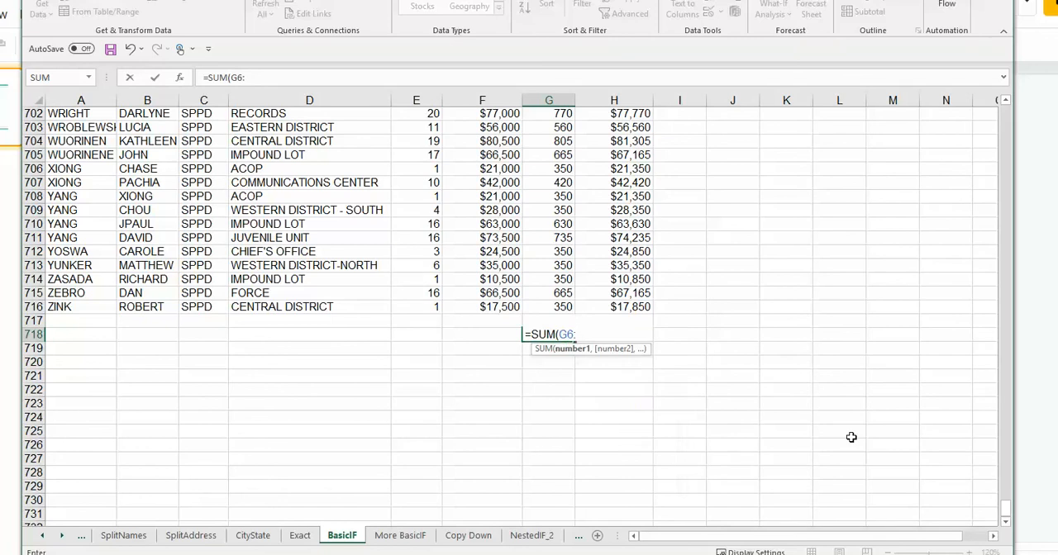
type("G716)")
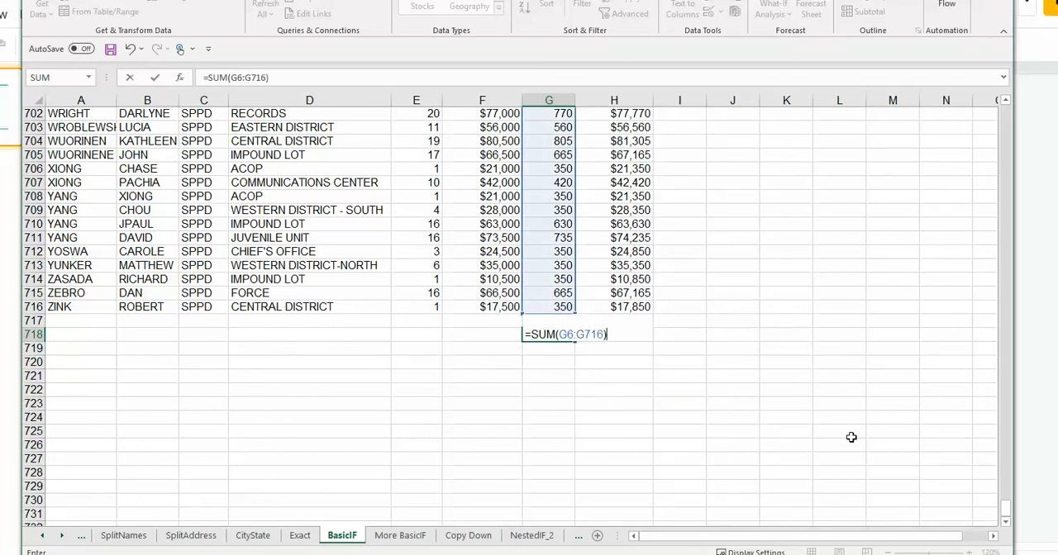
key("Return")
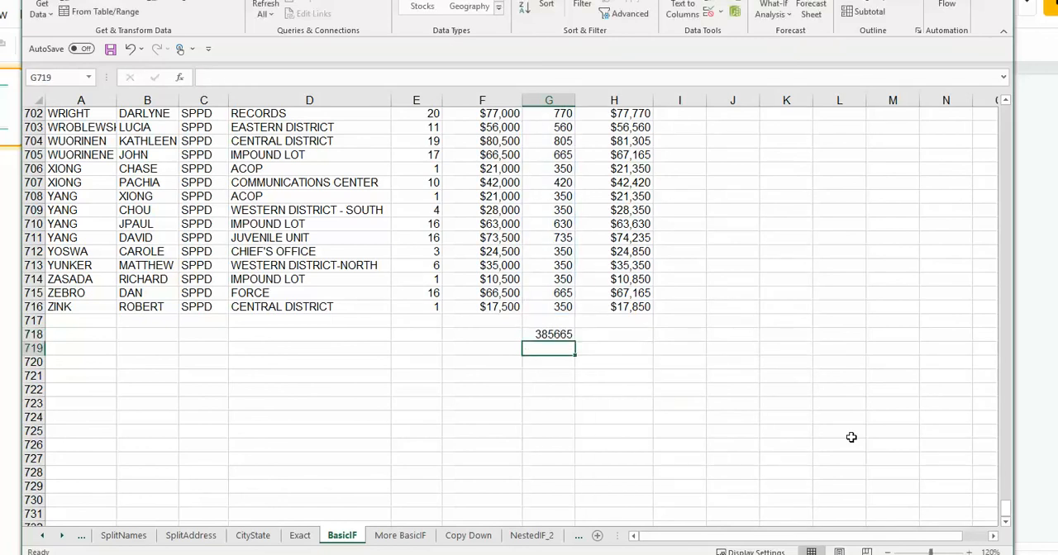
left_click(573, 337)
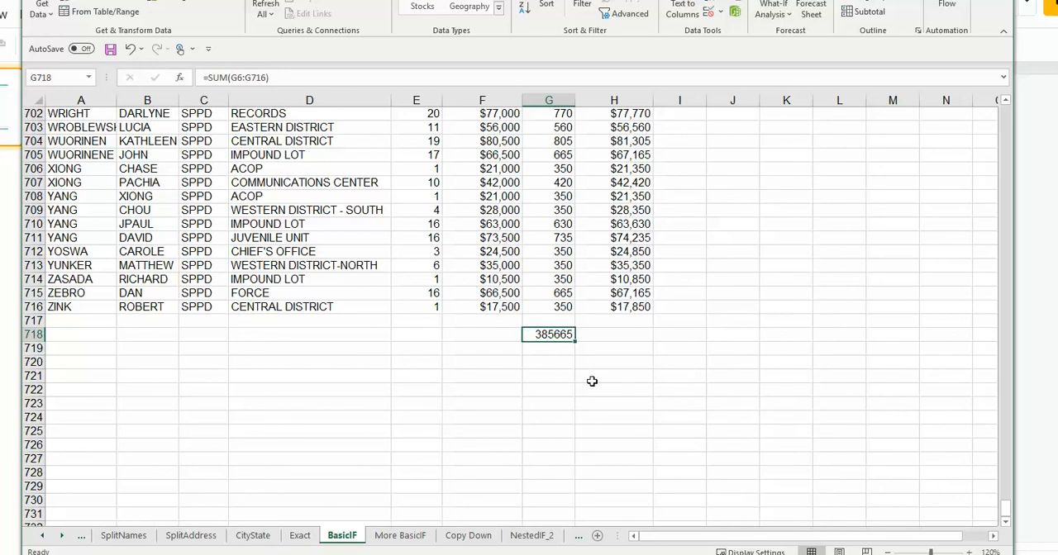